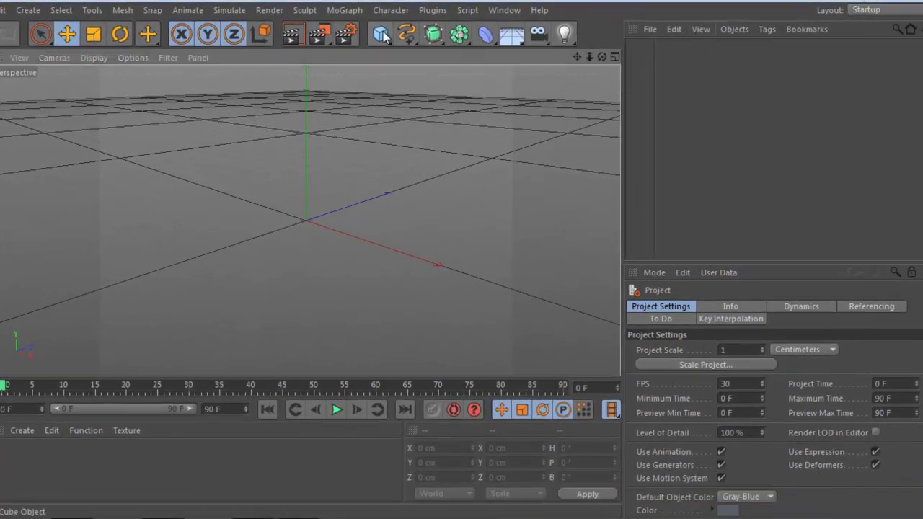
Add a cylinder with 101 cm radius and 296 cm height, then switch to the Sculpting layout
drag(384, 36, 663, 58)
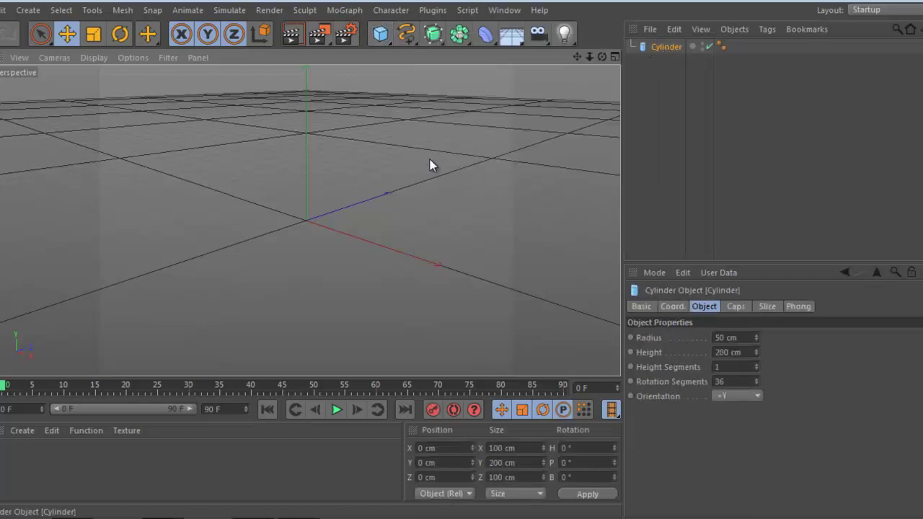
click(315, 219)
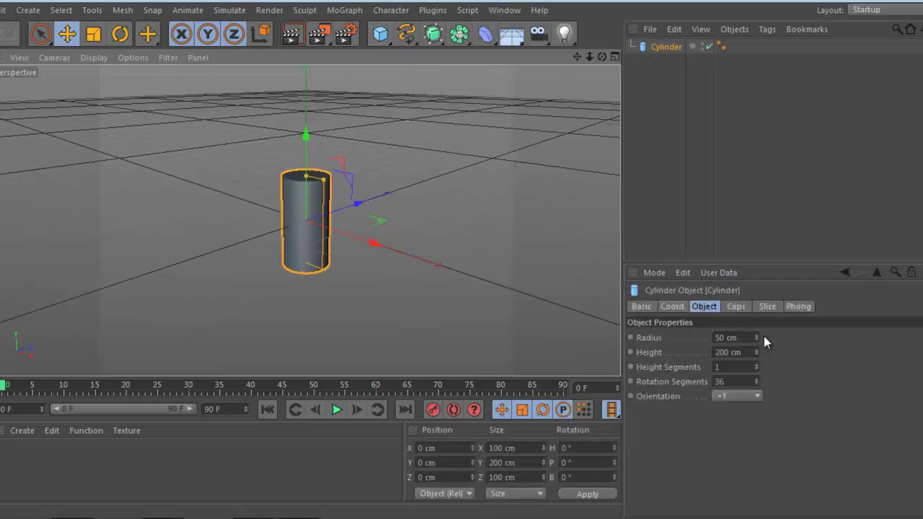
mouse_move(754, 335)
mouse_down()
mouse_move(757, 349)
mouse_move(753, 335)
mouse_up()
click(883, 9)
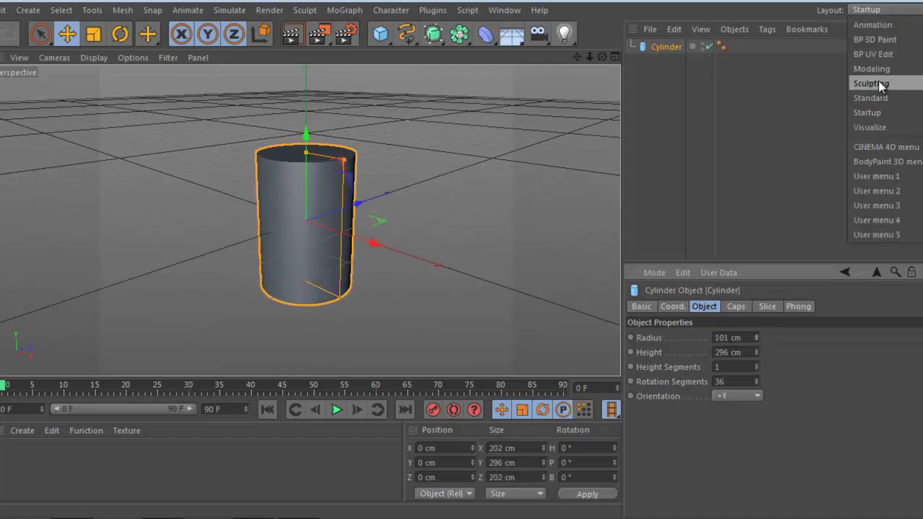
click(878, 83)
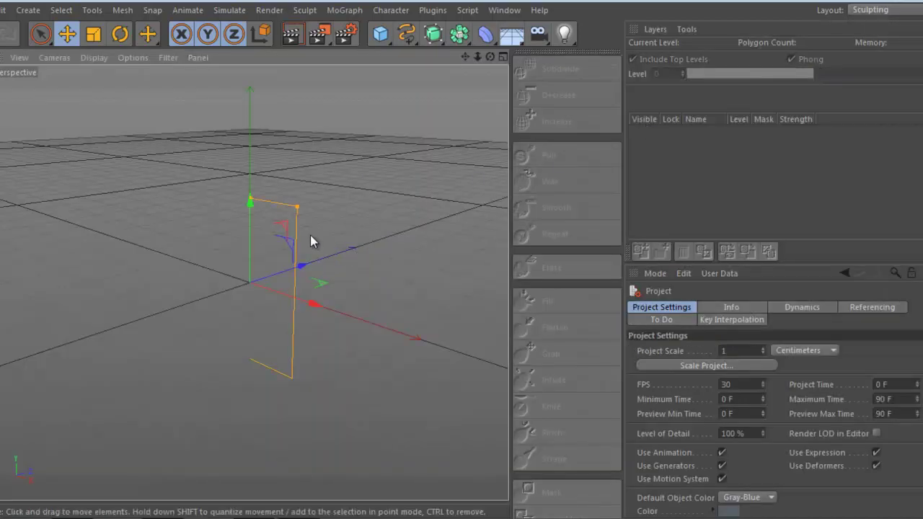
Make the cylinder editable, subdivide it to level 2, and display Gouraud Shading (Lines)
key(c)
click(562, 68)
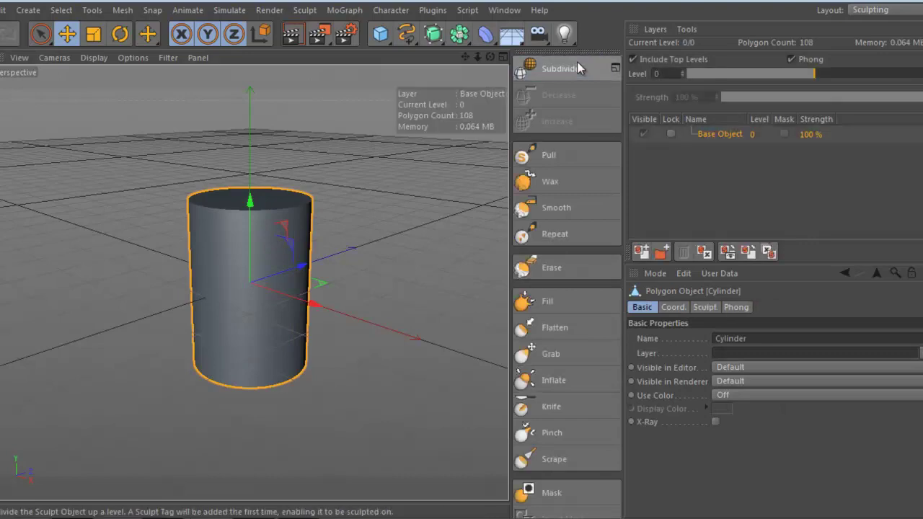
click(562, 71)
click(93, 57)
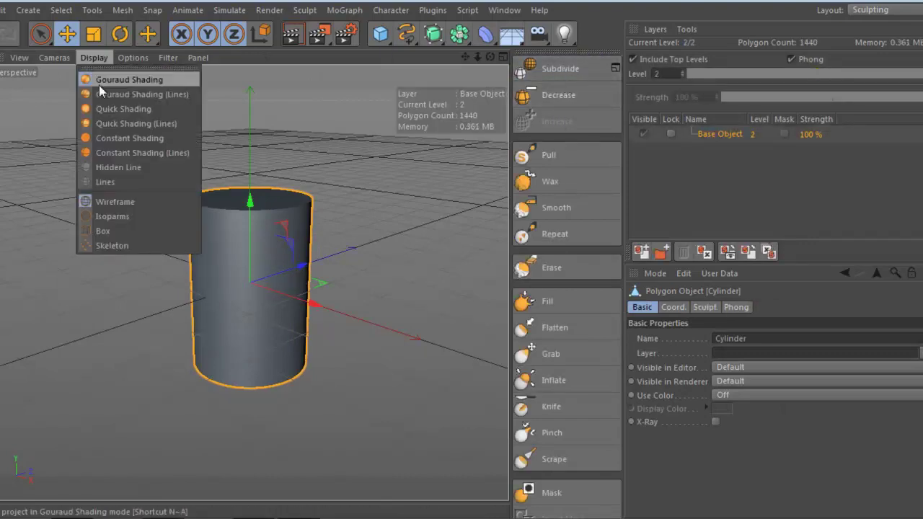
click(108, 89)
Choose the Pull brush and set its pressure to 47.1%
click(562, 303)
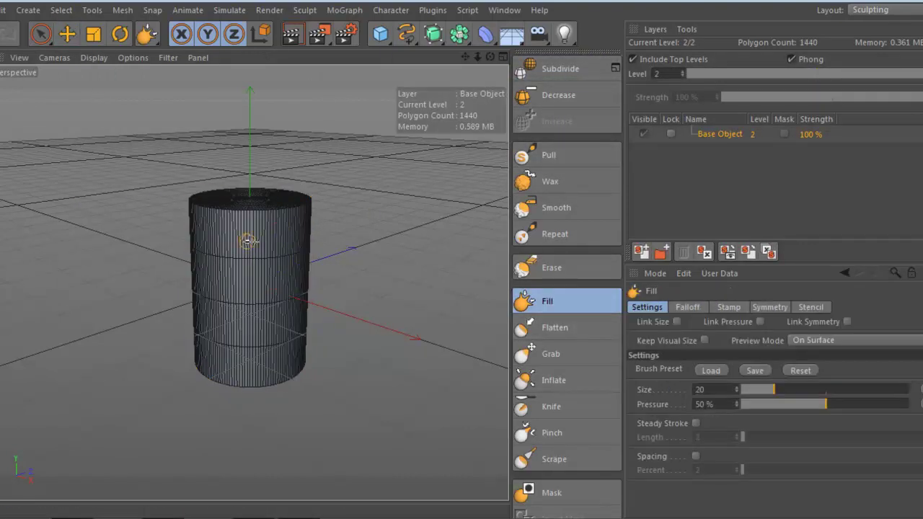
click(548, 155)
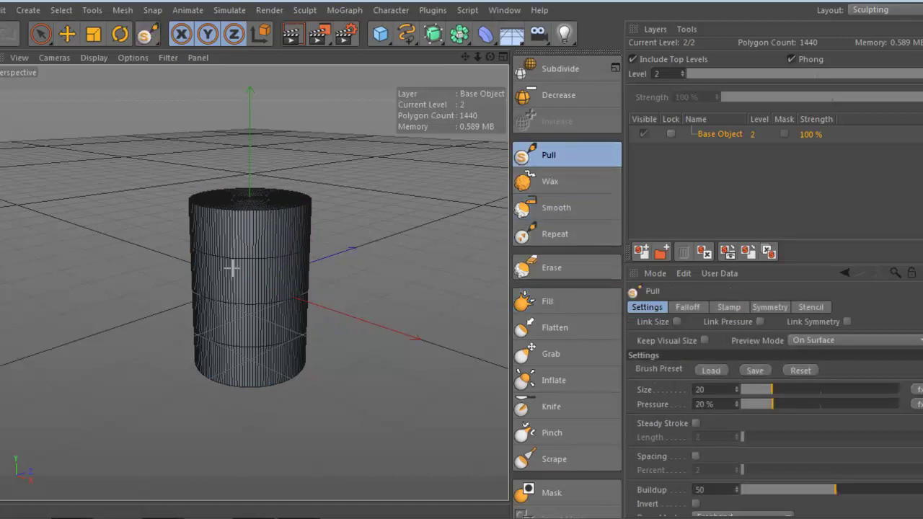
scroll(238, 261, up, 2)
scroll(227, 261, up, 3)
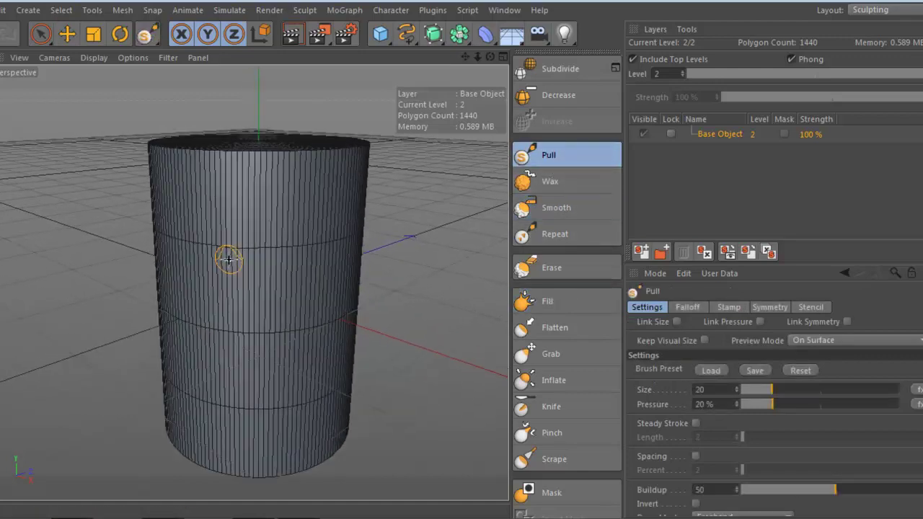
scroll(226, 262, up, 2)
click(818, 404)
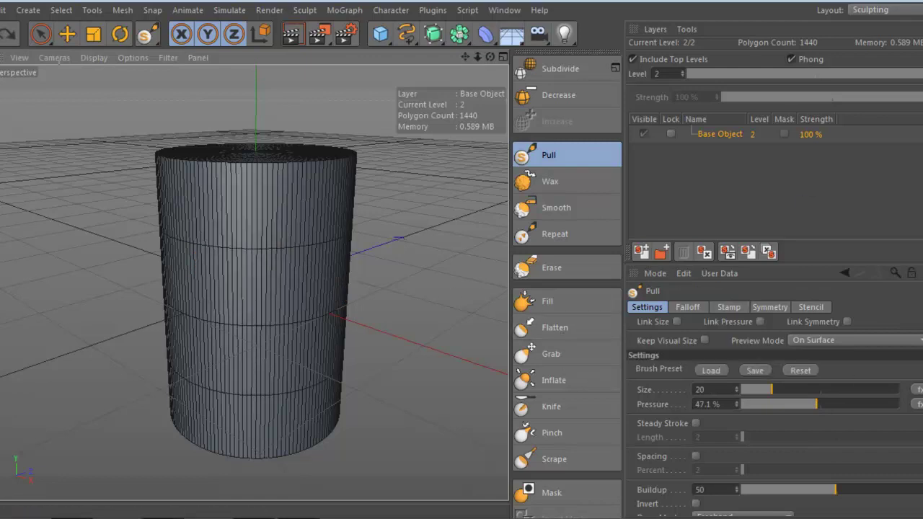
Subdivide to level 4, undo back to level 2, and return to the Modeling layout
click(544, 69)
click(545, 69)
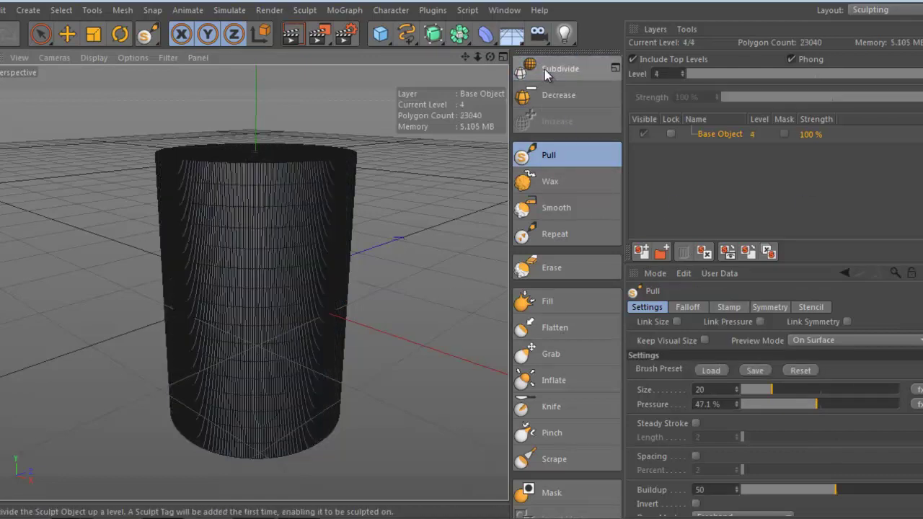
key(ctrl+z)
key(ctrl+z)
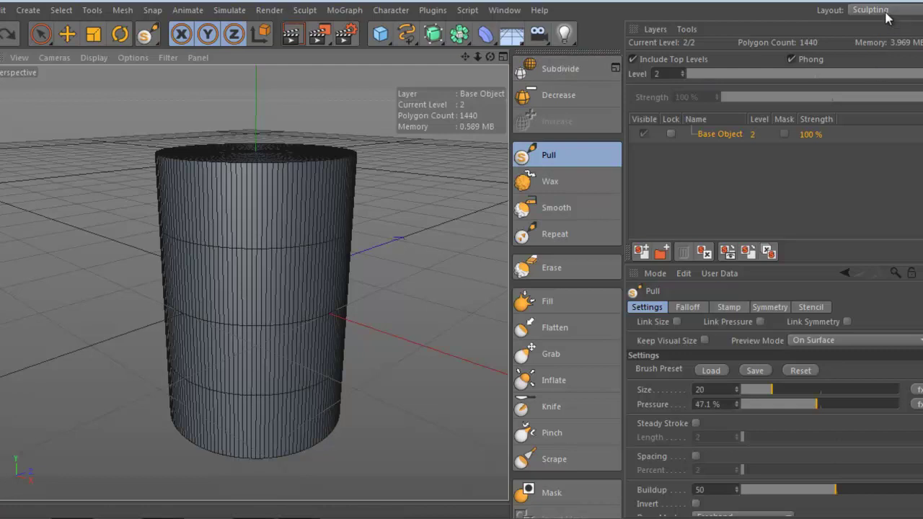
click(885, 13)
click(898, 72)
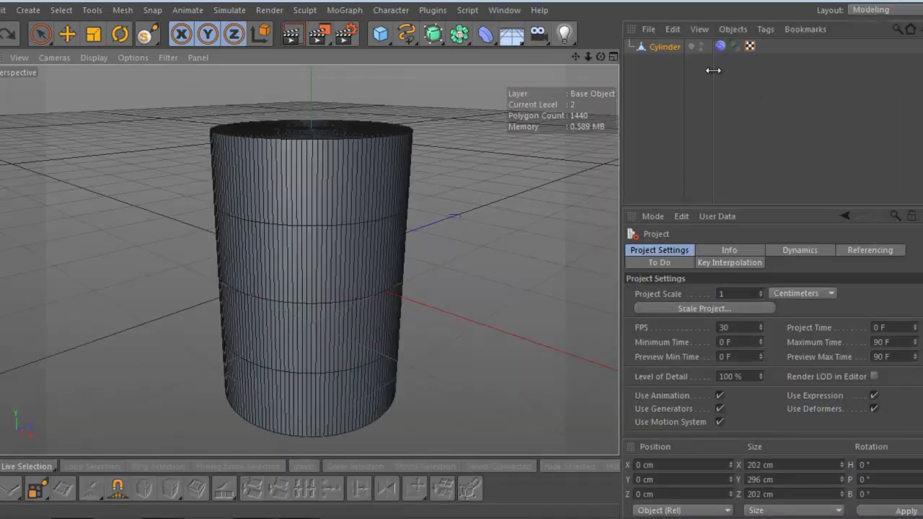
Delete the cylinder and add a Figure object with 50 segments
click(667, 48)
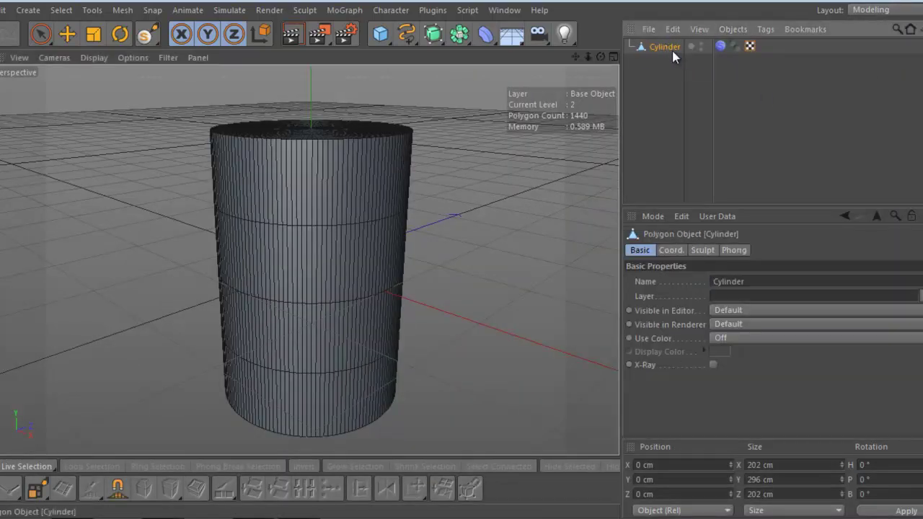
key(Delete)
click(379, 34)
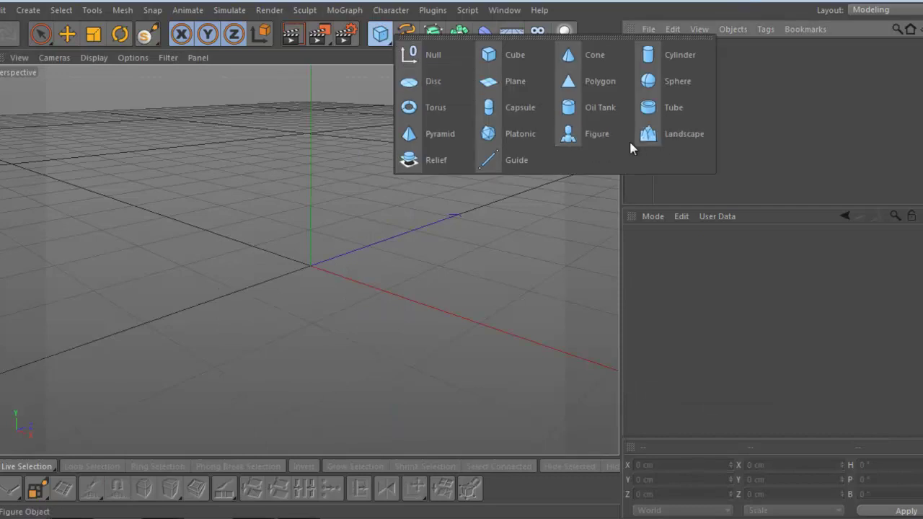
click(629, 143)
drag(720, 297, 720, 294)
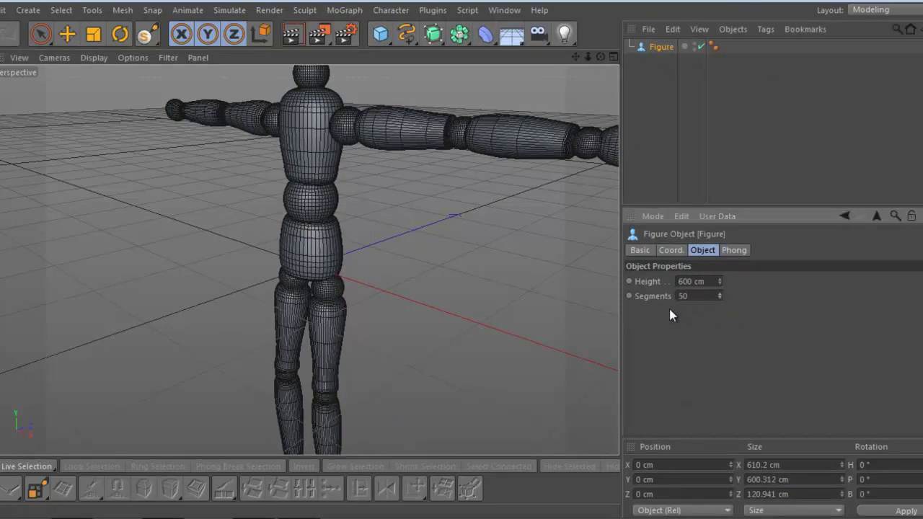
click(893, 11)
In the Sculpting layout, make the figure editable, frame it, and subdivide it once
click(871, 82)
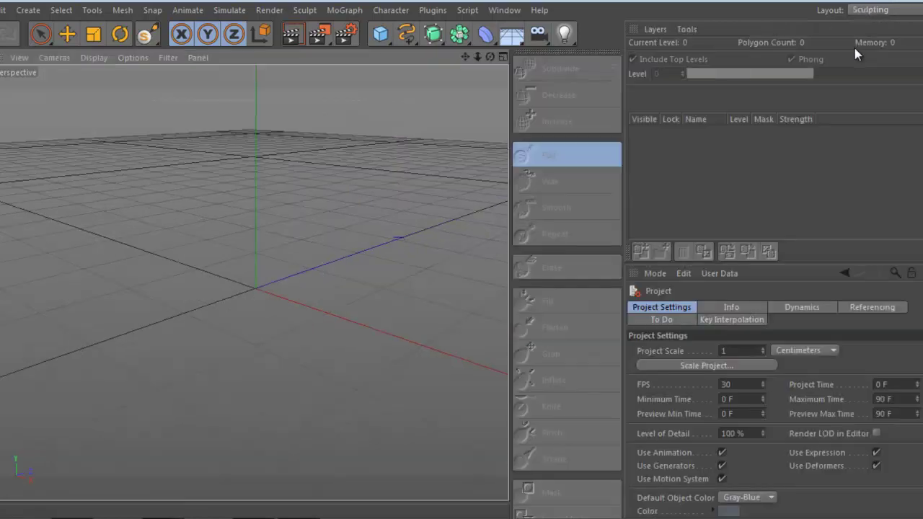
key(c)
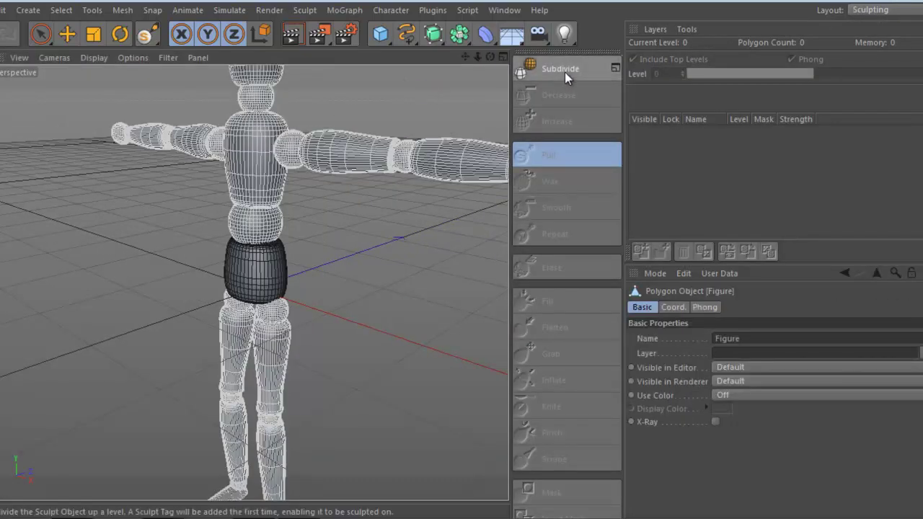
drag(478, 56, 420, 253)
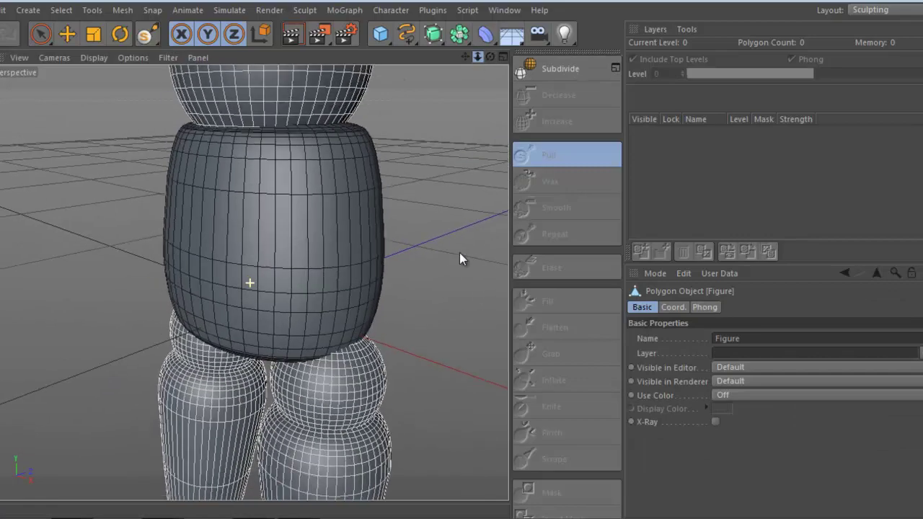
mouse_move(489, 57)
mouse_down()
mouse_move(469, 252)
mouse_move(478, 259)
mouse_move(484, 58)
mouse_move(454, 291)
mouse_move(474, 57)
mouse_move(469, 258)
mouse_move(513, 65)
mouse_up()
click(514, 67)
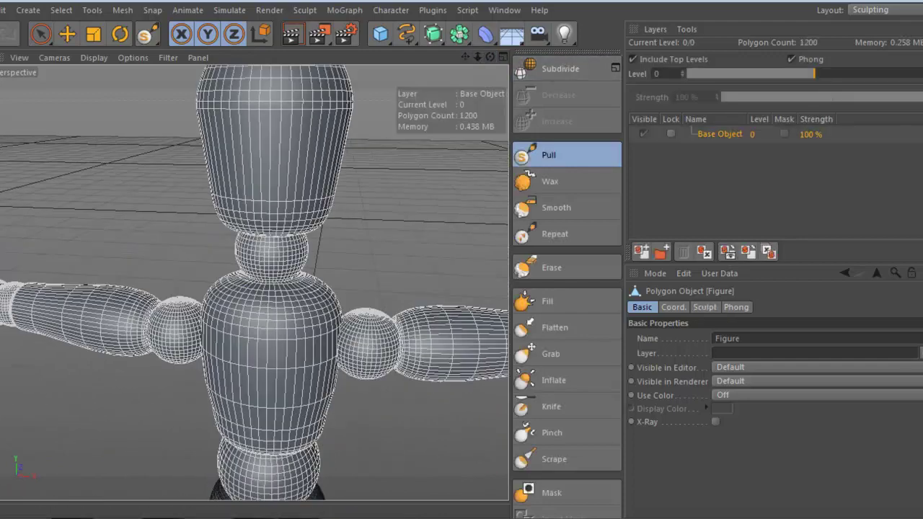
Set the Pull brush to size 41 and 80.5% pressure
click(576, 150)
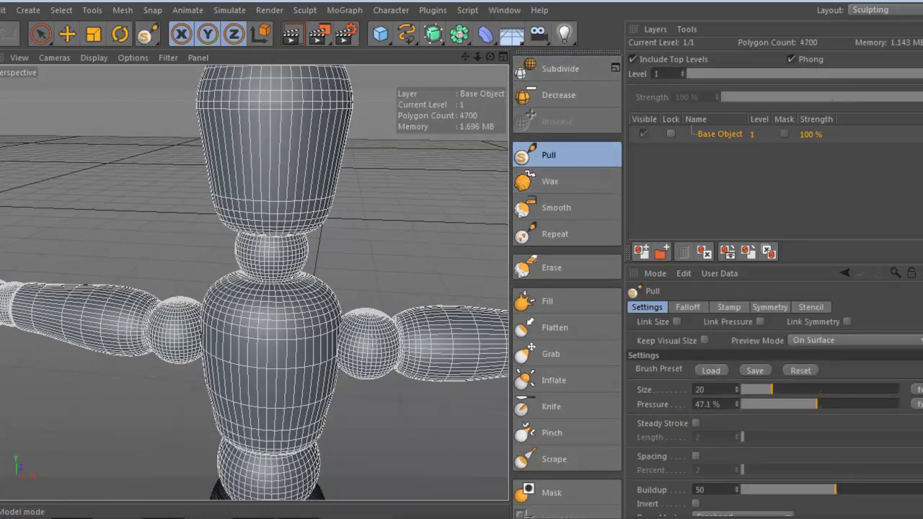
click(750, 389)
click(868, 404)
click(806, 388)
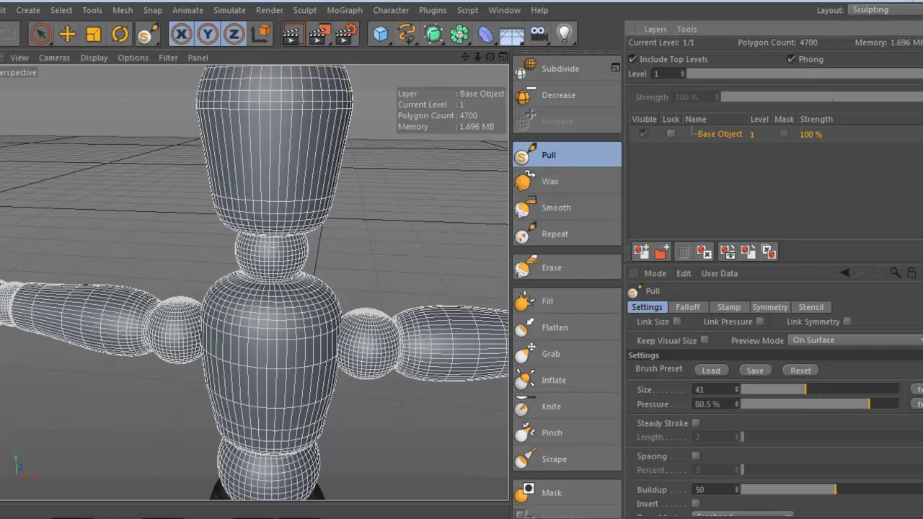
Switch the workspace to the Animation layout
click(884, 10)
click(872, 25)
click(884, 11)
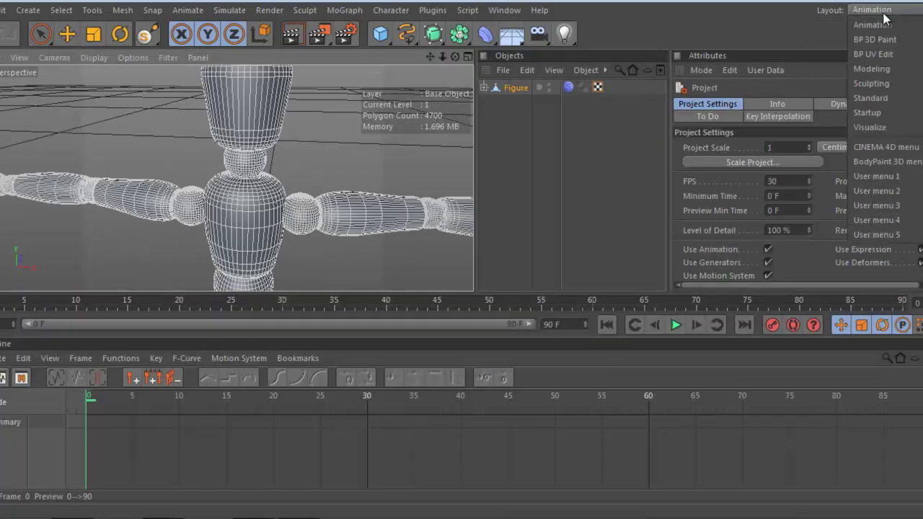
In the Modeling layout, replace the figure with a cube of 50 segments per axis
click(872, 68)
click(656, 43)
key(Delete)
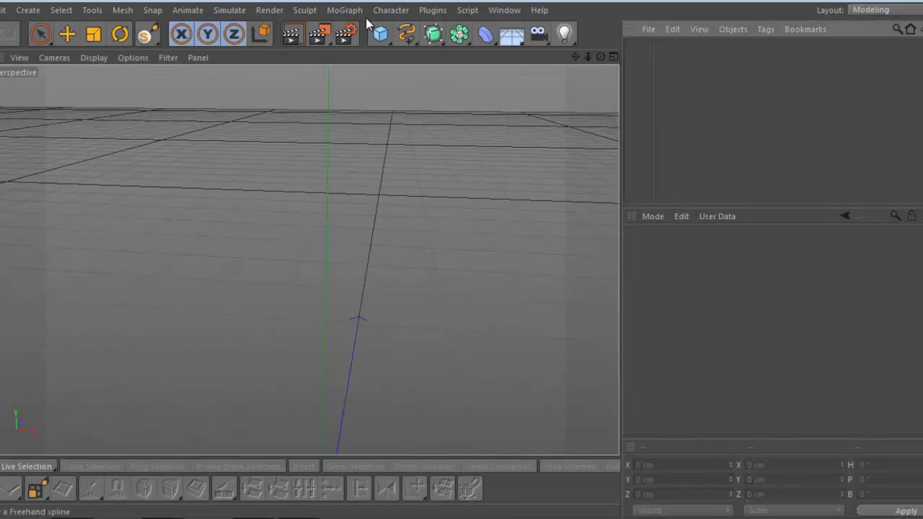
drag(384, 34, 444, 58)
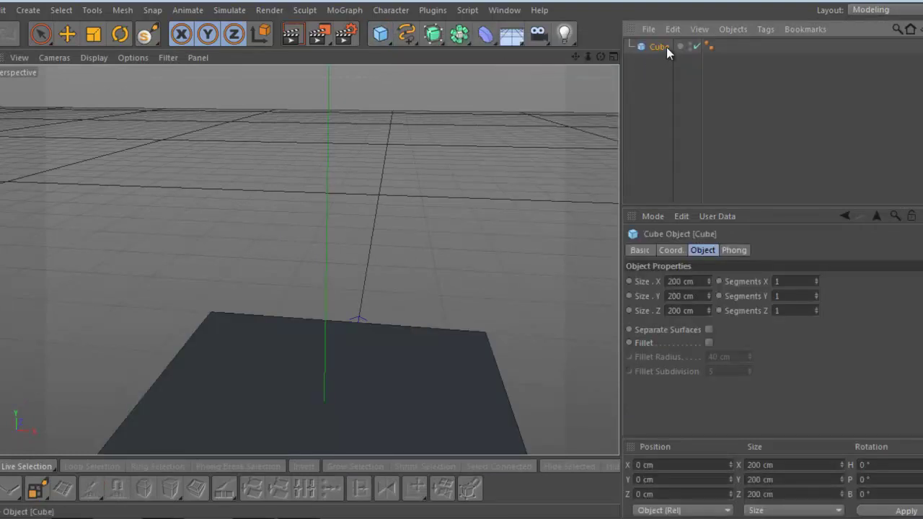
click(786, 281)
text(50)
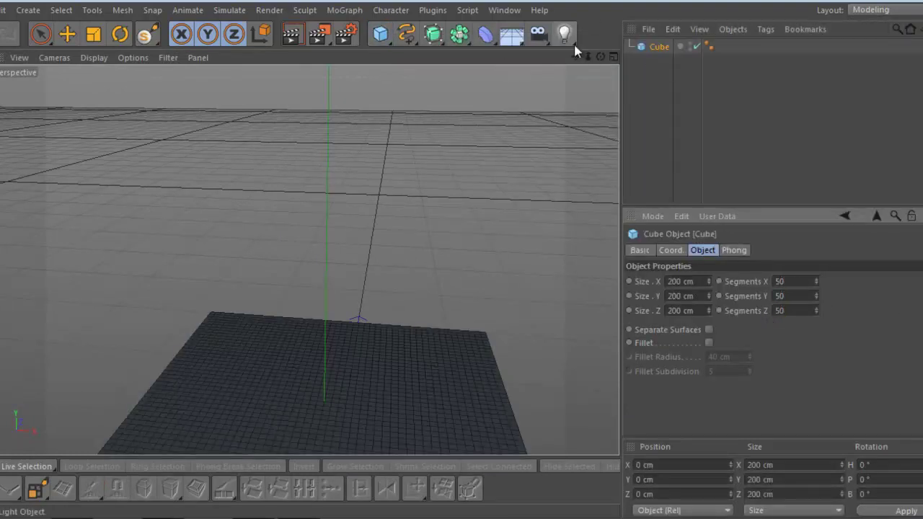
Zoom in on the cube's front face and make the cube editable
drag(575, 52, 464, 235)
mouse_move(583, 60)
mouse_down()
mouse_move(464, 257)
mouse_move(453, 256)
mouse_up()
click(876, 10)
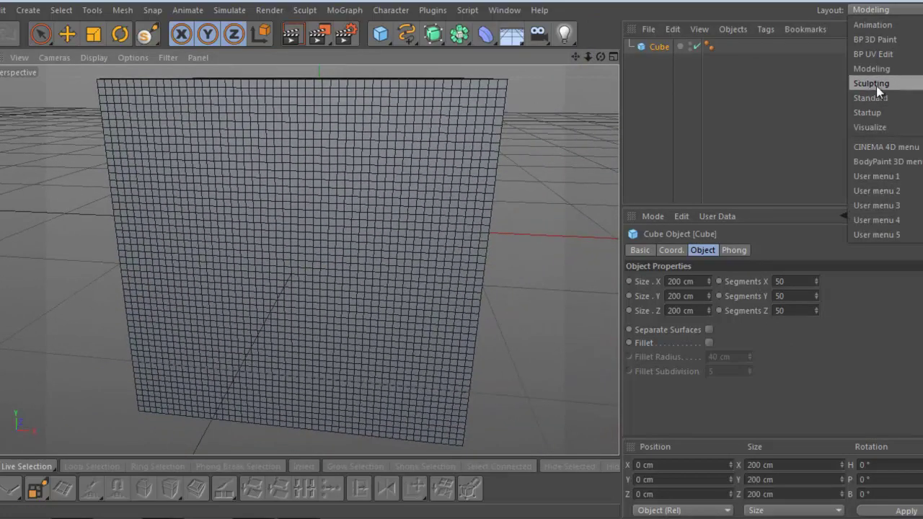
right_click(660, 47)
click(739, 307)
click(874, 10)
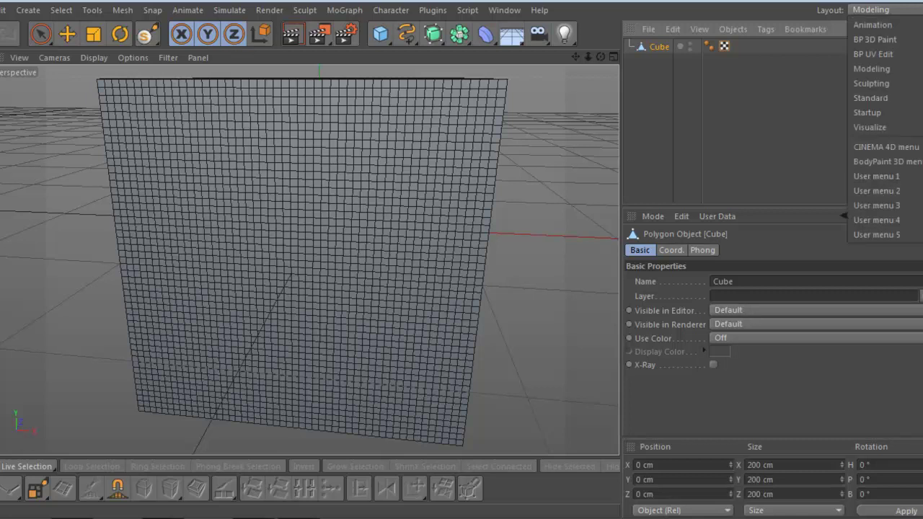
In the Sculpting layout, paint a Wax stroke and then Repeat-brush ridges across the cube face
click(871, 83)
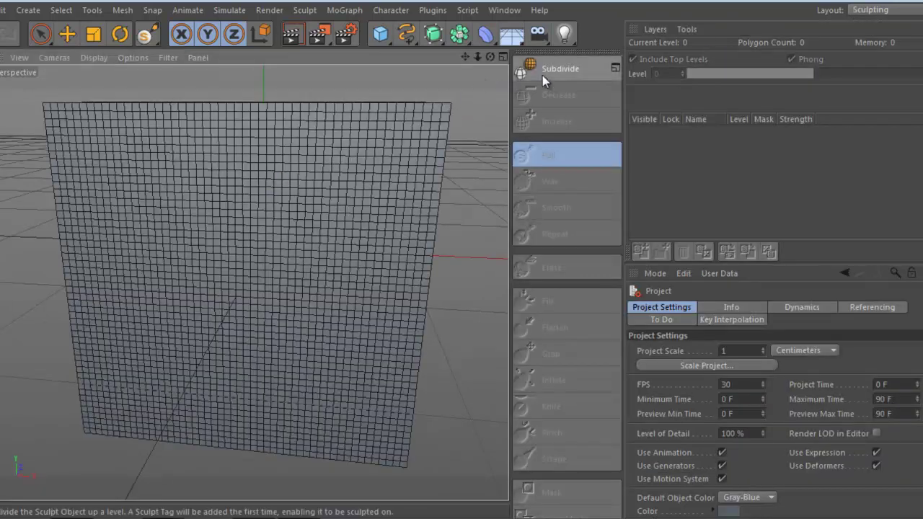
click(576, 181)
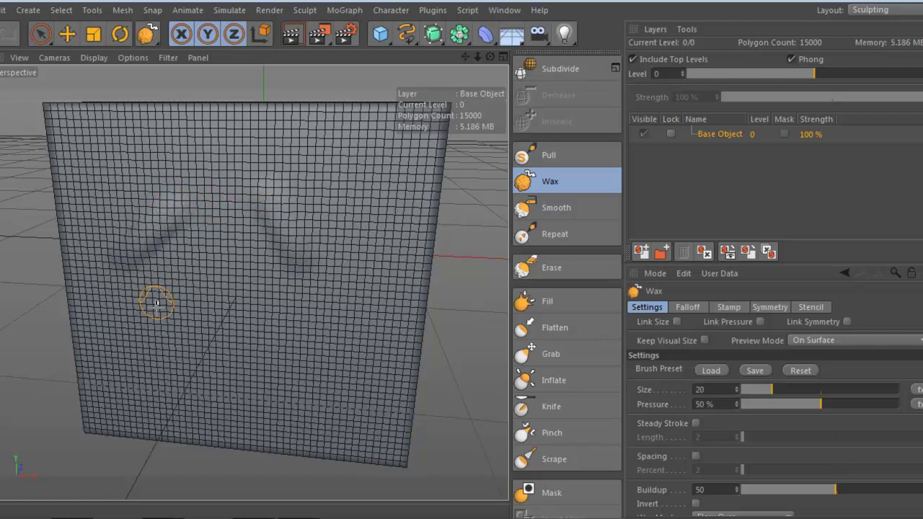
mouse_move(129, 341)
mouse_down()
mouse_move(209, 316)
mouse_move(271, 320)
mouse_up()
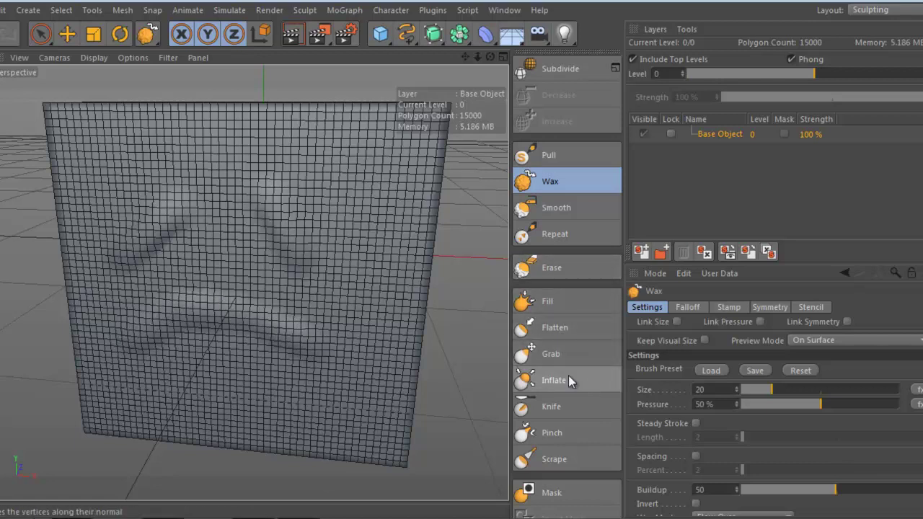
click(559, 327)
click(554, 233)
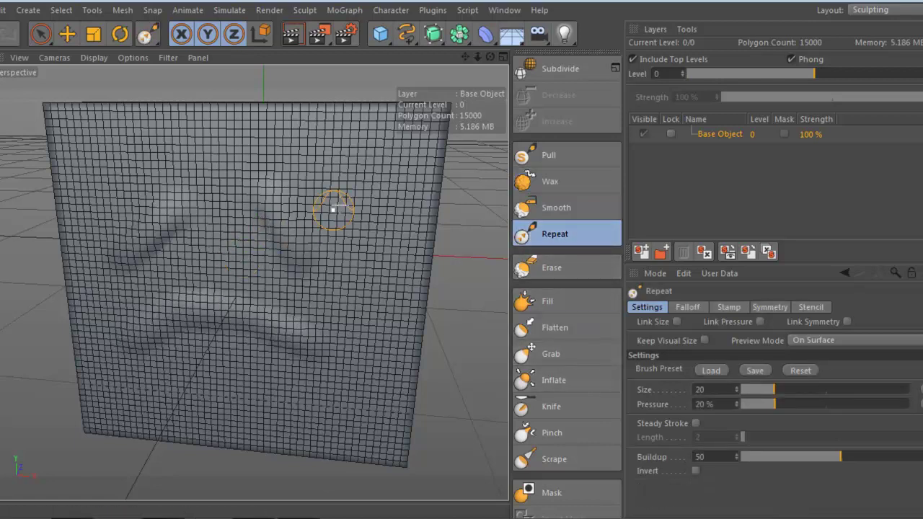
mouse_move(340, 243)
mouse_down()
mouse_move(248, 259)
mouse_move(303, 383)
mouse_move(61, 202)
mouse_move(108, 404)
mouse_move(101, 426)
mouse_move(190, 417)
mouse_up()
Undo the wax and repeat strokes, then pick the Knife brush
key(ctrl+z)
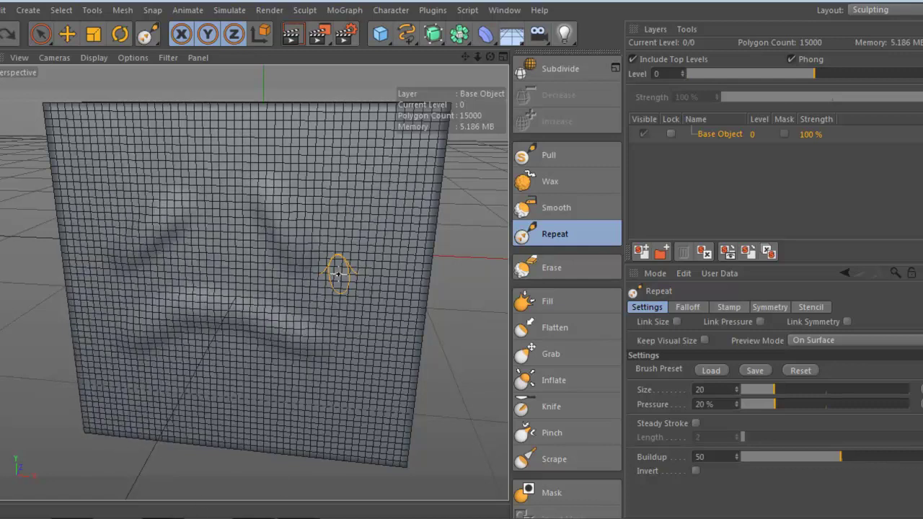
key(ctrl+z)
click(574, 413)
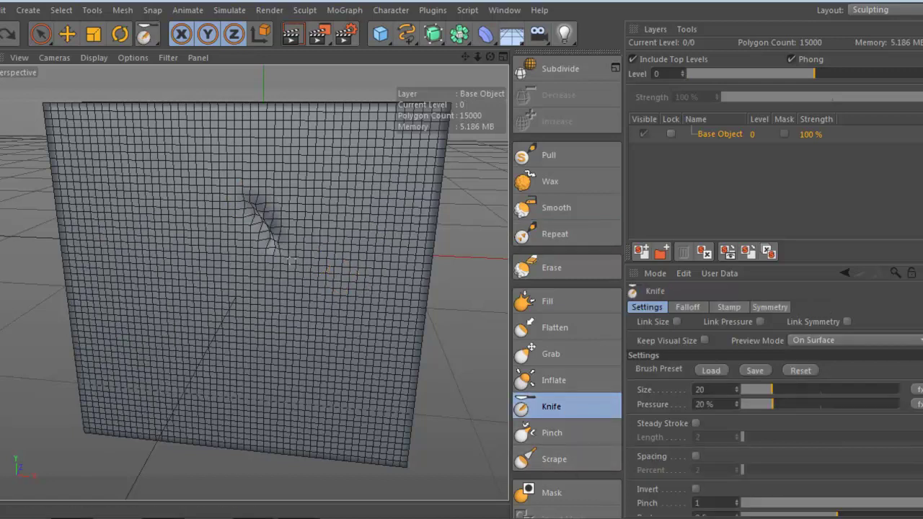
click(551, 493)
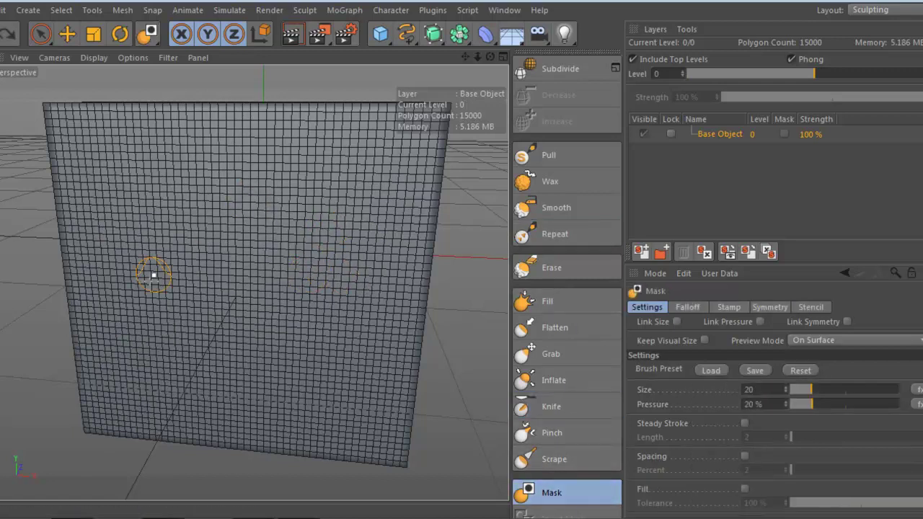
mouse_move(142, 335)
mouse_down()
mouse_move(266, 180)
mouse_move(139, 325)
mouse_up()
click(557, 299)
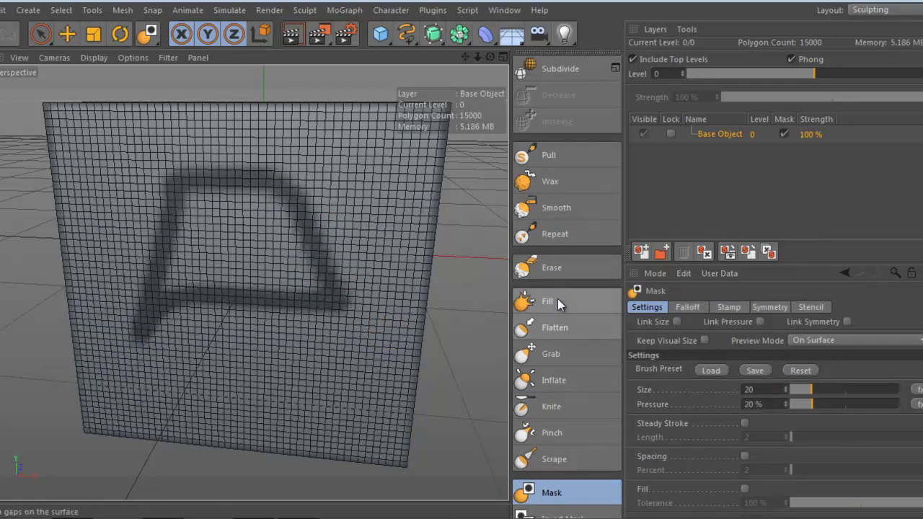
click(547, 155)
mouse_move(336, 212)
mouse_down()
mouse_move(303, 175)
mouse_move(173, 237)
mouse_move(282, 190)
mouse_move(334, 266)
mouse_move(191, 359)
mouse_move(129, 346)
mouse_up()
click(292, 33)
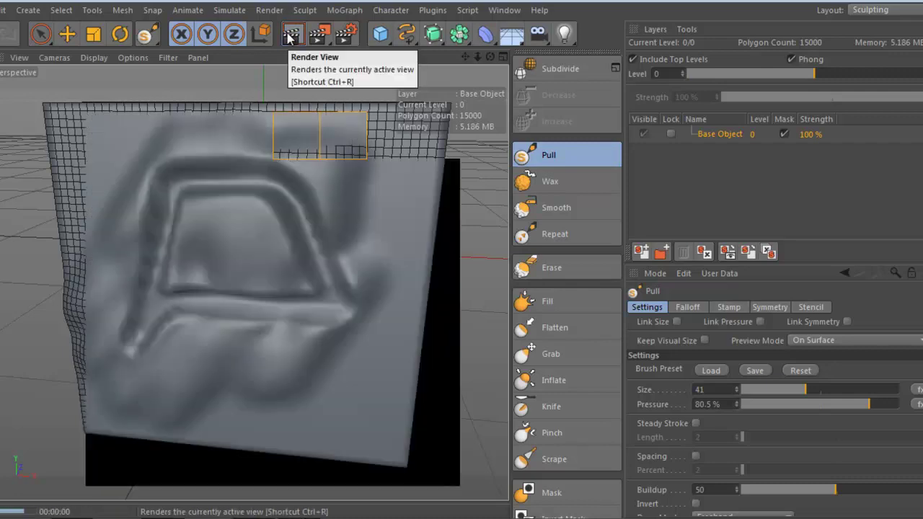
click(353, 364)
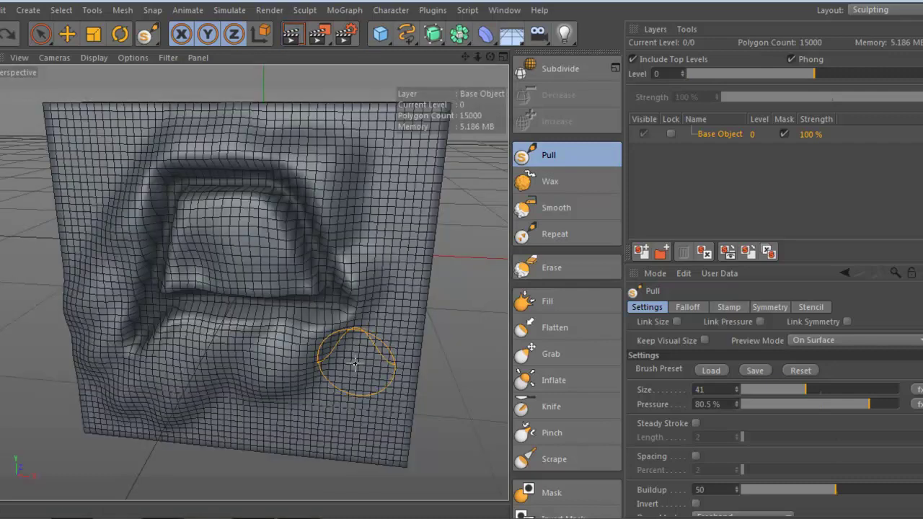
key(ctrl+z)
key(ctrl+z)
key(ctrl+z)
key(ctrl+z)
key(ctrl+z)
With the Mask brush at size 7, paint cursive lettering diagonally from lower left to upper right
click(551, 492)
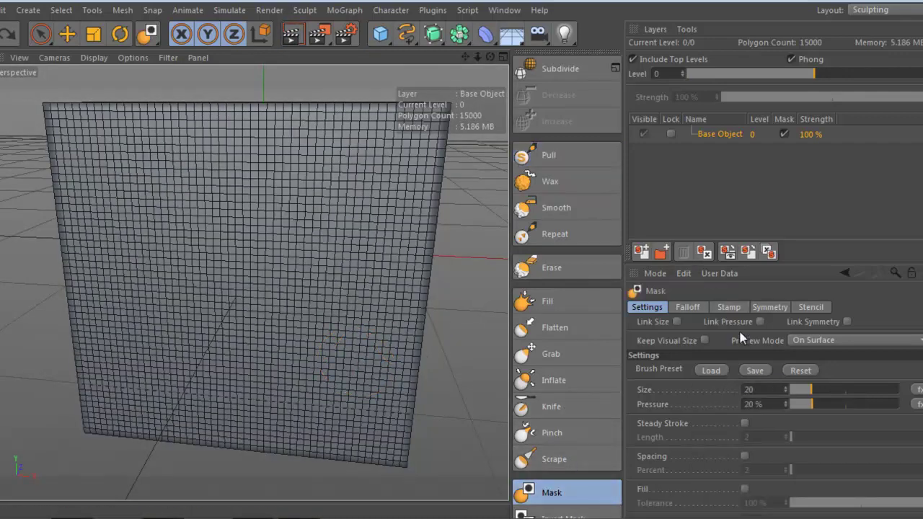
drag(811, 388, 802, 388)
drag(121, 398, 139, 344)
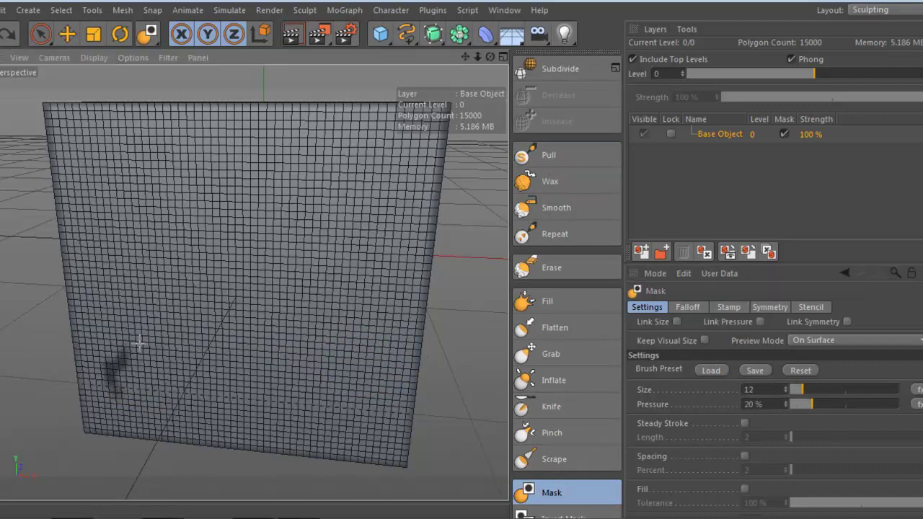
key(ctrl+z)
drag(801, 389, 798, 390)
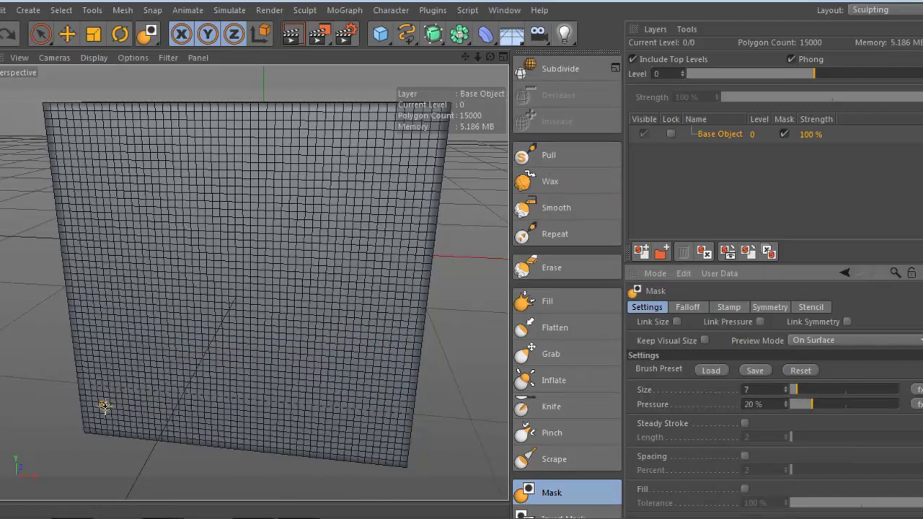
drag(103, 404, 106, 366)
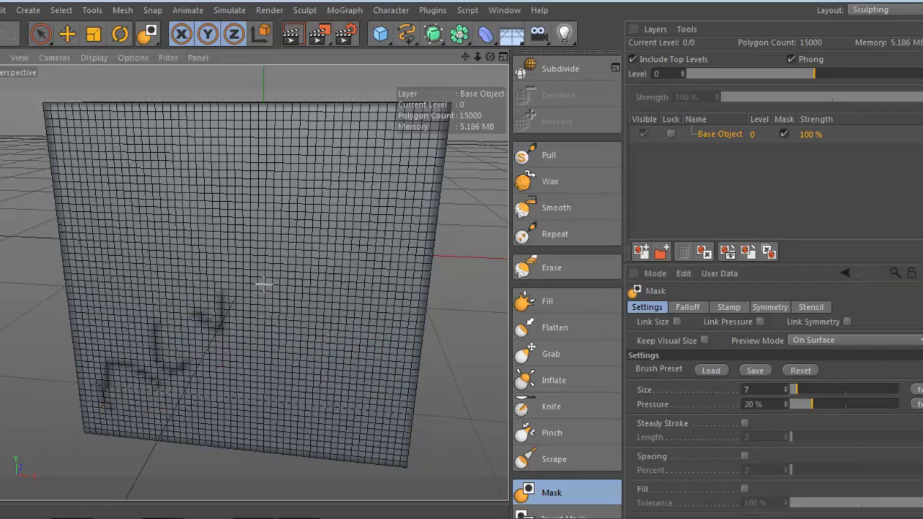
drag(298, 253, 332, 333)
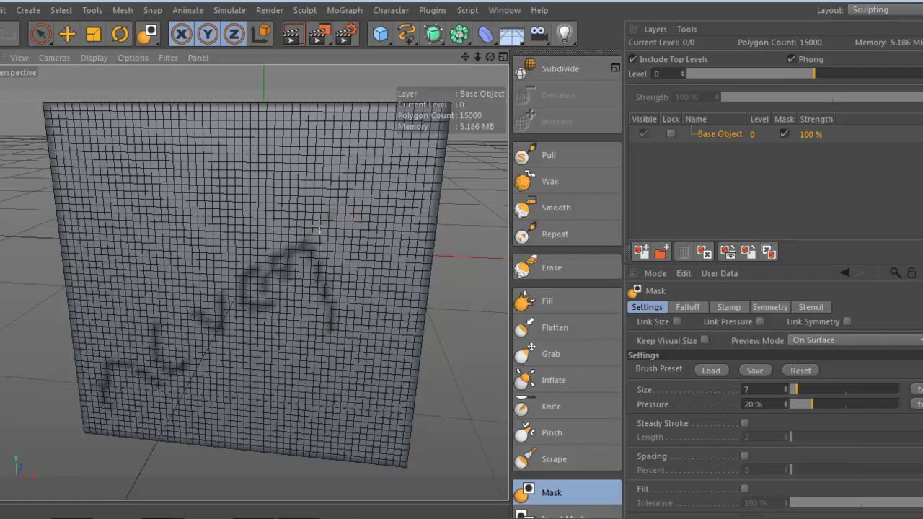
drag(318, 227, 367, 218)
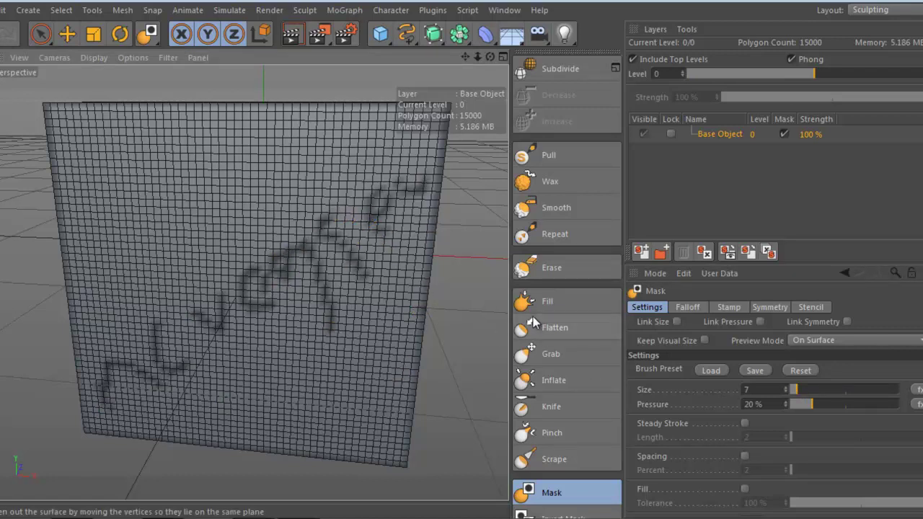
click(555, 207)
click(547, 184)
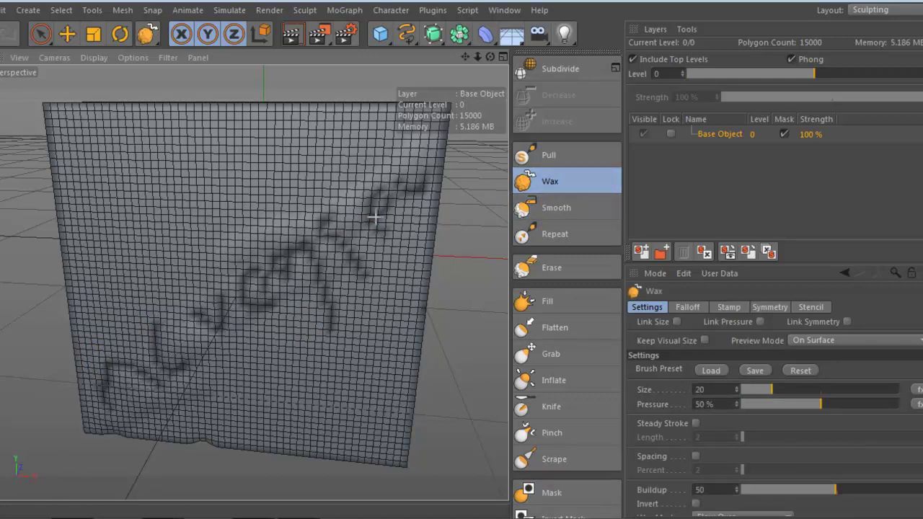
Build up wax over the masked lettering, then inflate the letter ridges with the Inflate brush
mouse_move(375, 214)
mouse_down()
mouse_move(346, 256)
mouse_move(116, 437)
mouse_up()
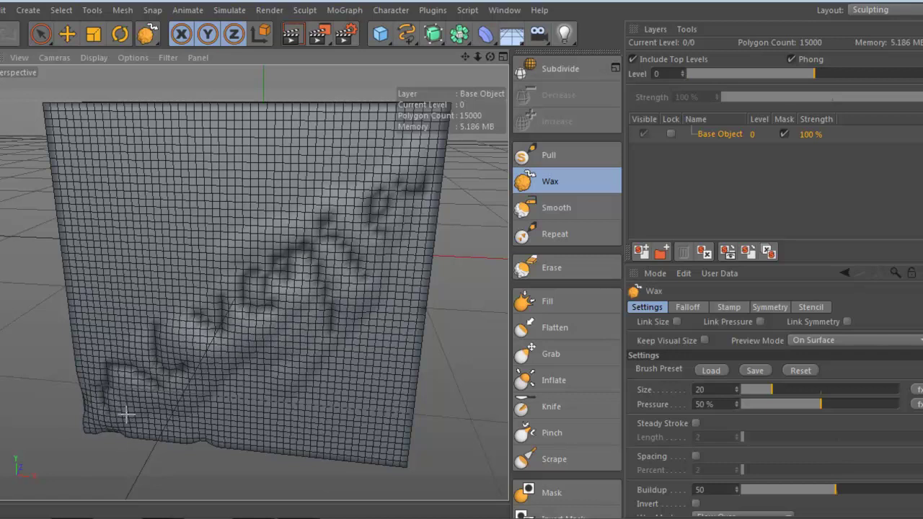
drag(154, 322, 199, 285)
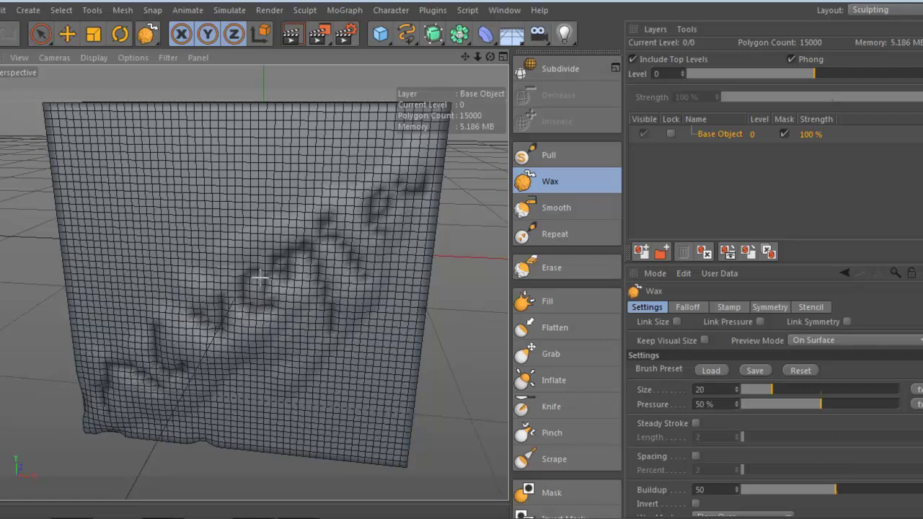
click(555, 354)
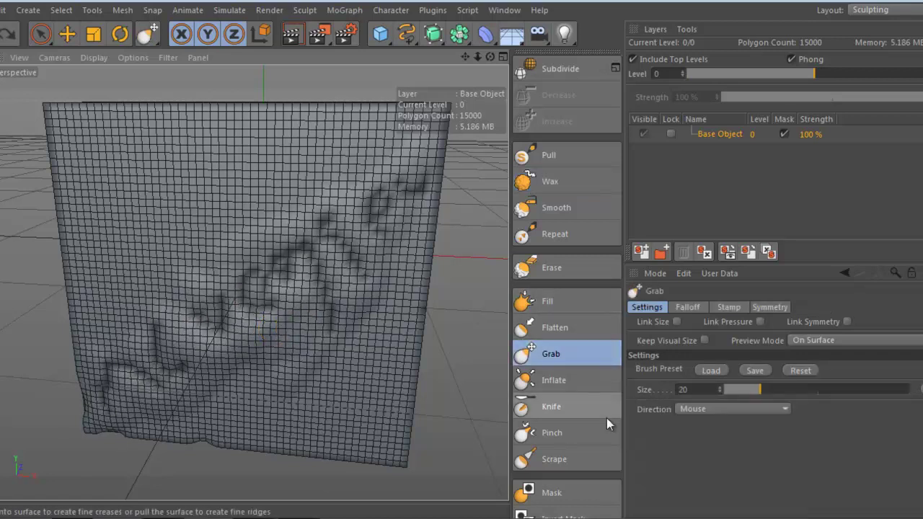
click(554, 380)
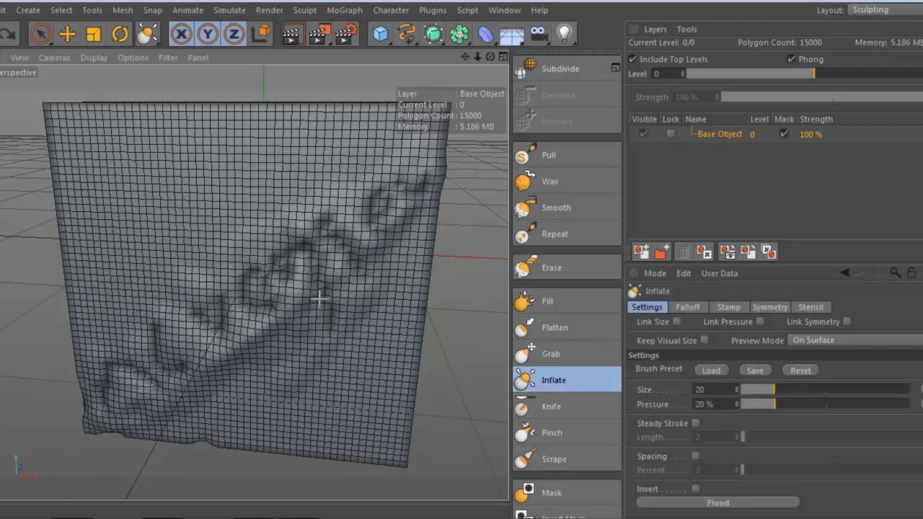
drag(318, 297, 91, 432)
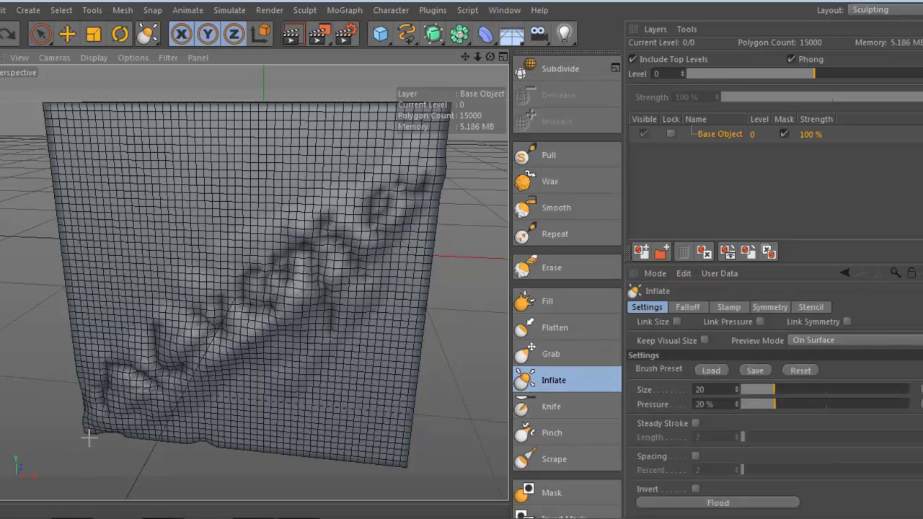
Render a preview, then undo the inflate and lettering strokes
click(296, 36)
key(ctrl+z)
key(ctrl+z)
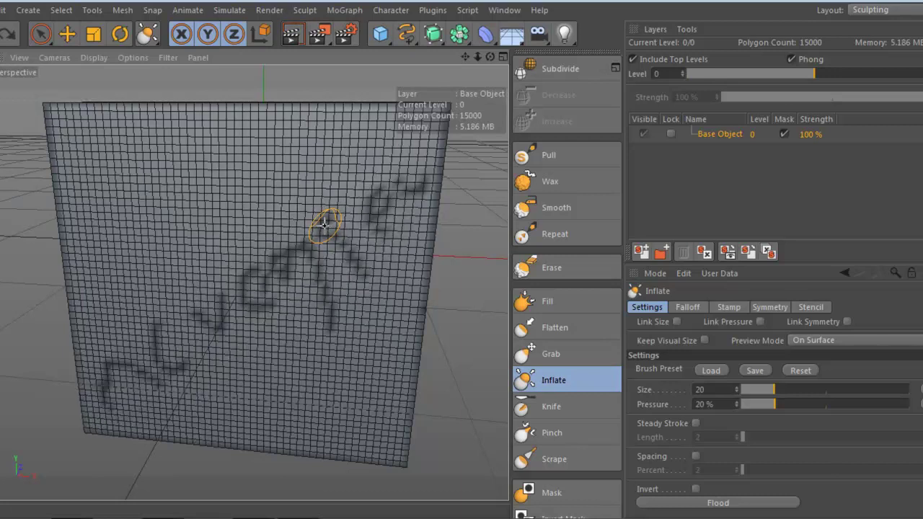
key(ctrl+z)
key(ctrl+z)
key(ctrl+z)
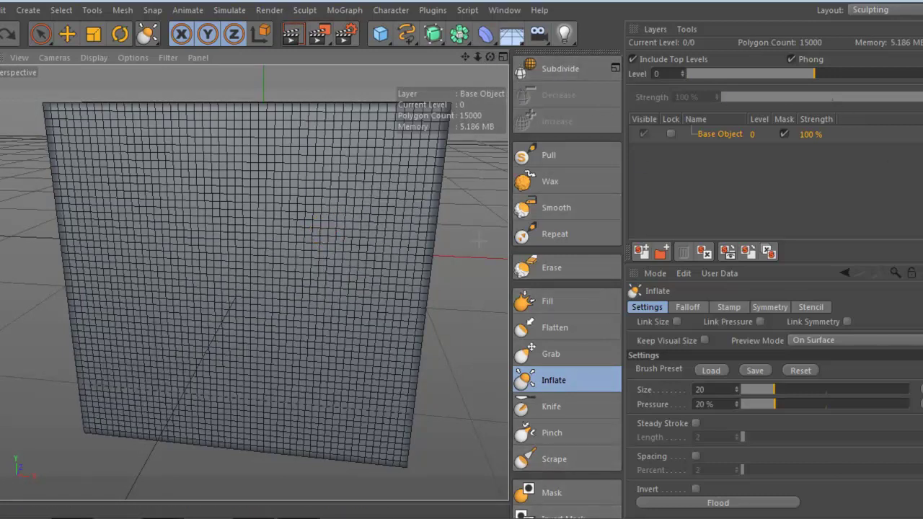
View the mesh from the front and dock the sculpt brush palette as a horizontal top toolbar
drag(487, 57, 462, 253)
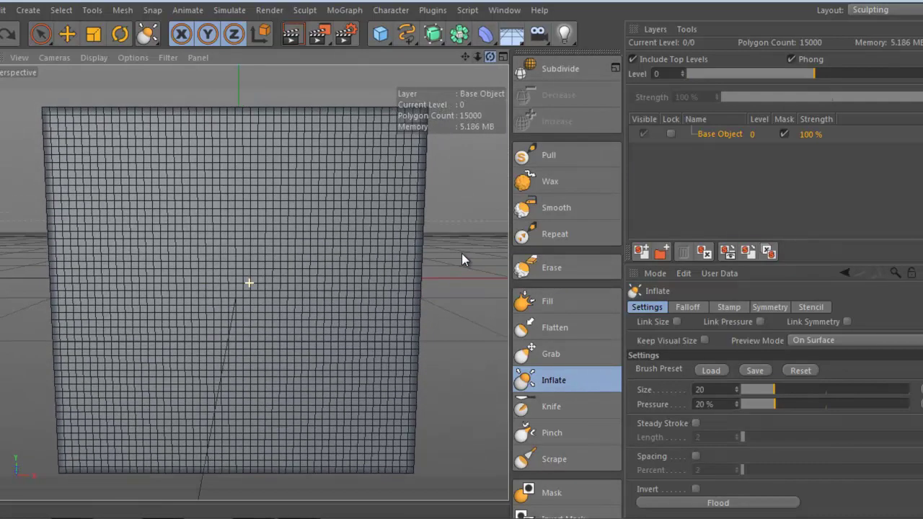
drag(568, 59, 274, 25)
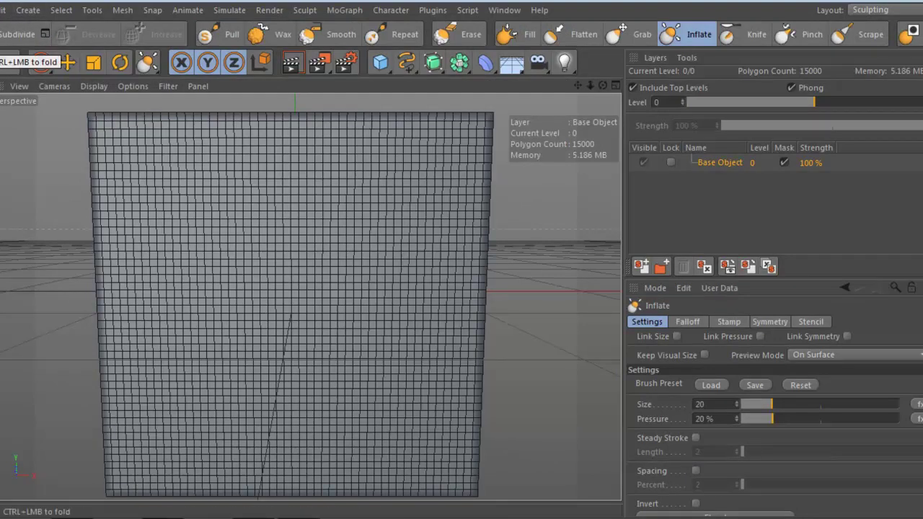
middle_drag(230, 34, 53, 121)
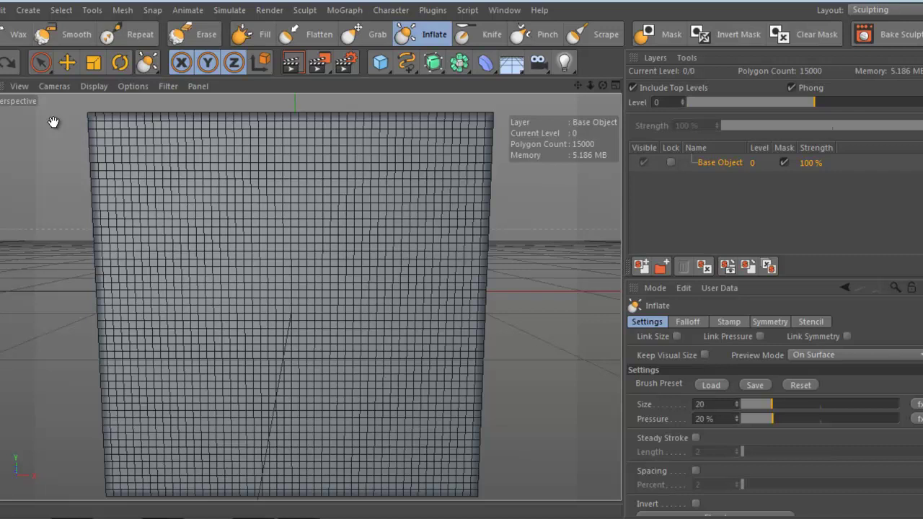
middle_drag(52, 121, 519, 34)
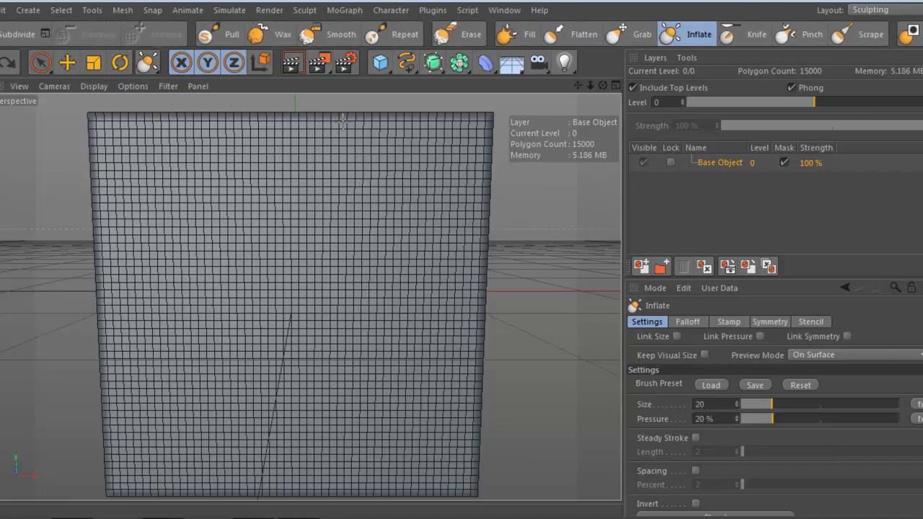
Load a preset for the Pull brush, paint trial strokes, and undo them
click(222, 34)
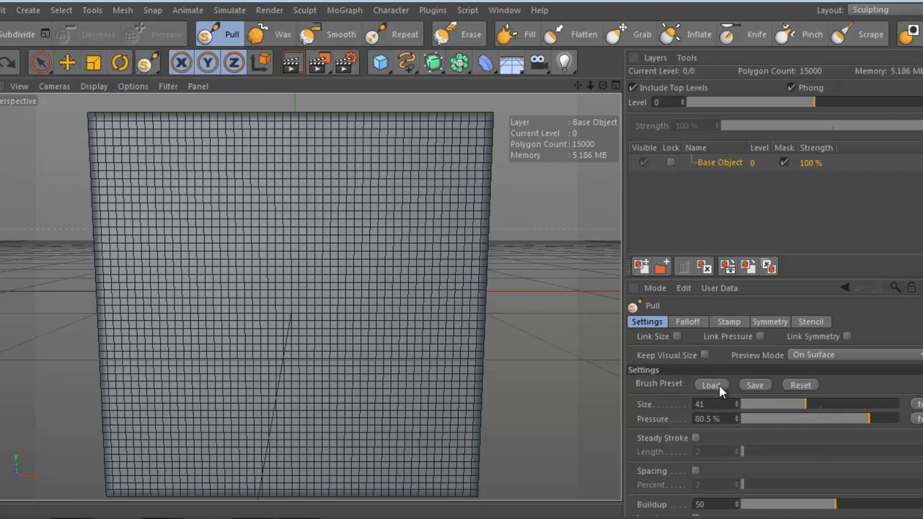
click(714, 385)
click(649, 253)
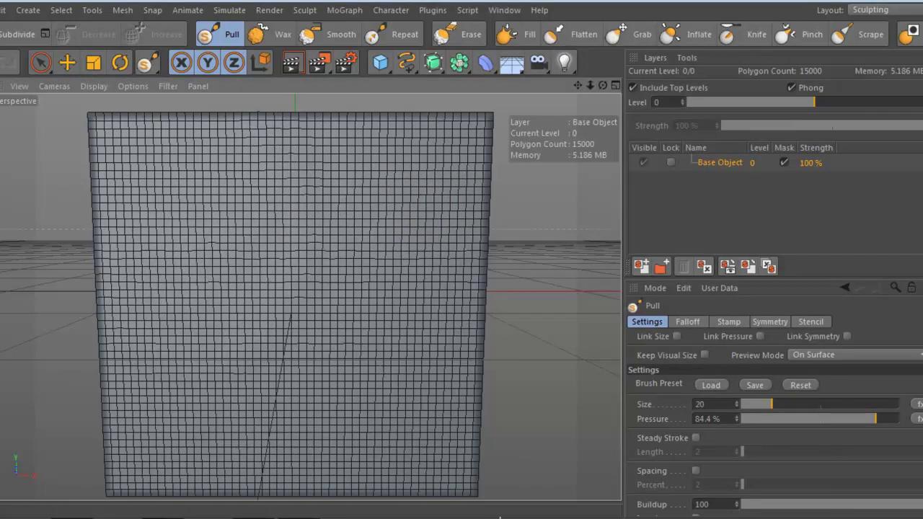
drag(245, 122, 288, 260)
drag(199, 317, 310, 296)
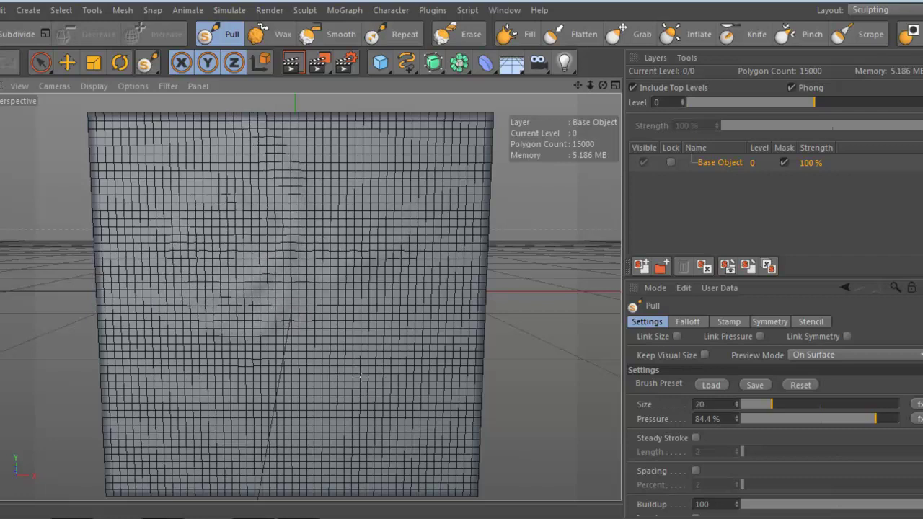
key(ctrl+z)
At about 80% pressure, pull wavy distortions across the mesh and render a preview
click(867, 419)
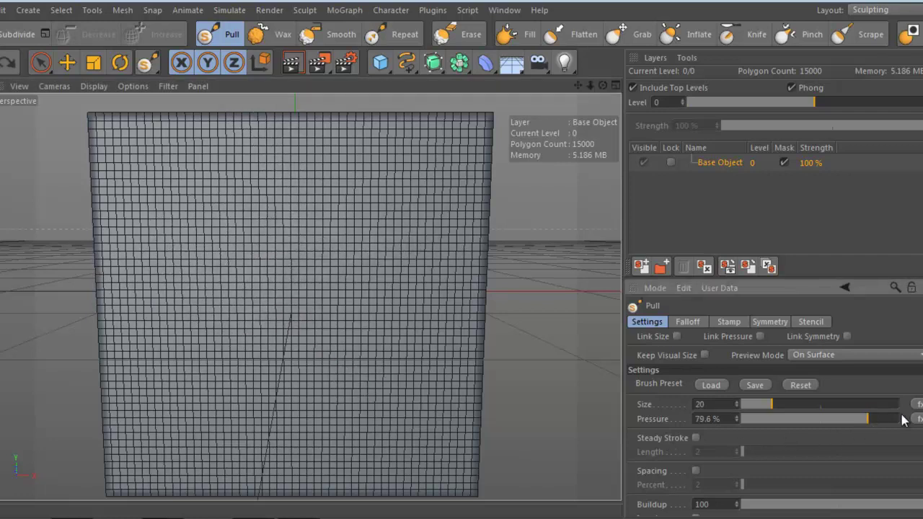
drag(317, 245, 130, 324)
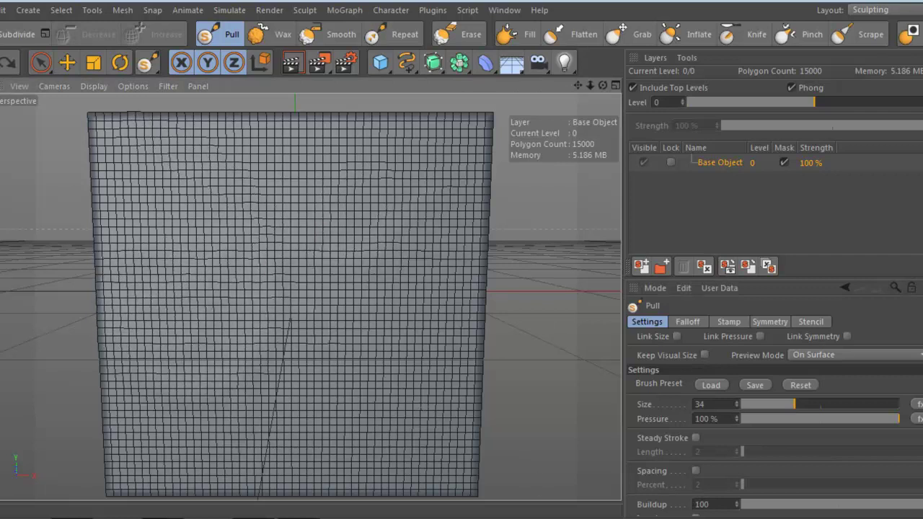
drag(122, 129, 260, 202)
click(291, 63)
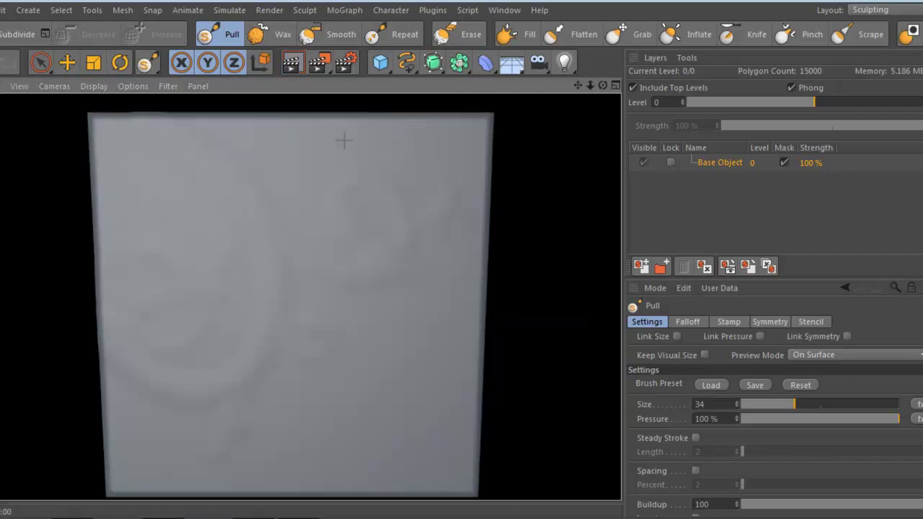
click(543, 279)
Lower the Pull pressure to 25.1% and load the Repeat brush preset
click(782, 419)
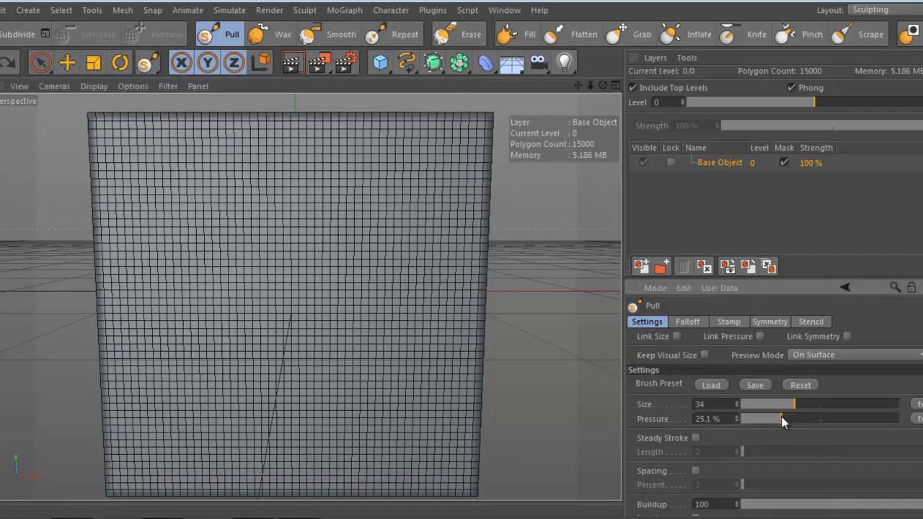
click(714, 385)
click(663, 12)
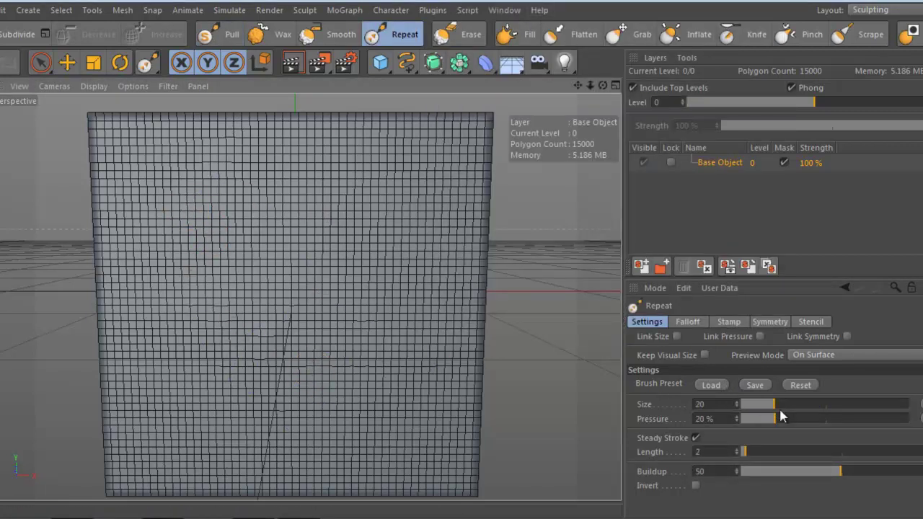
Raise the Repeat brush pressure to 83.4%, carve a diagonal groove across the mesh, and render a preview
drag(780, 417, 794, 418)
click(881, 418)
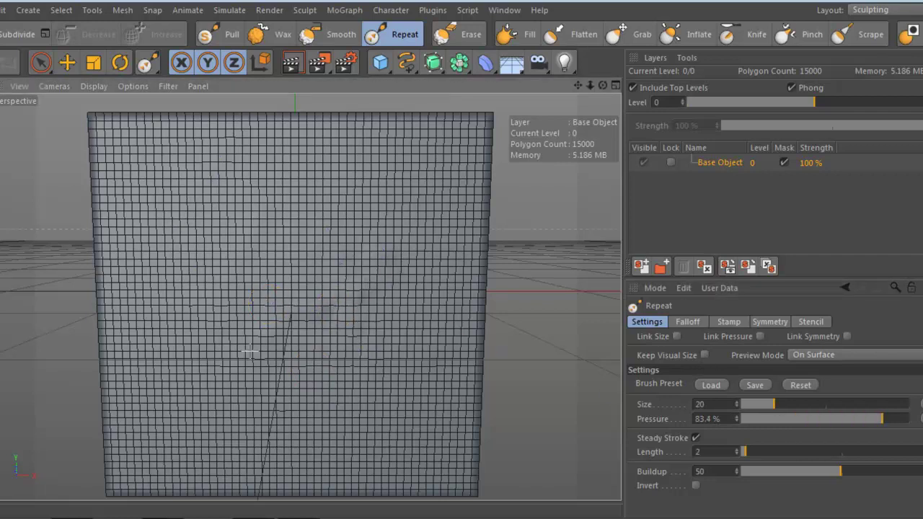
mouse_move(250, 351)
mouse_down()
mouse_move(223, 385)
mouse_move(332, 310)
mouse_move(303, 349)
mouse_up()
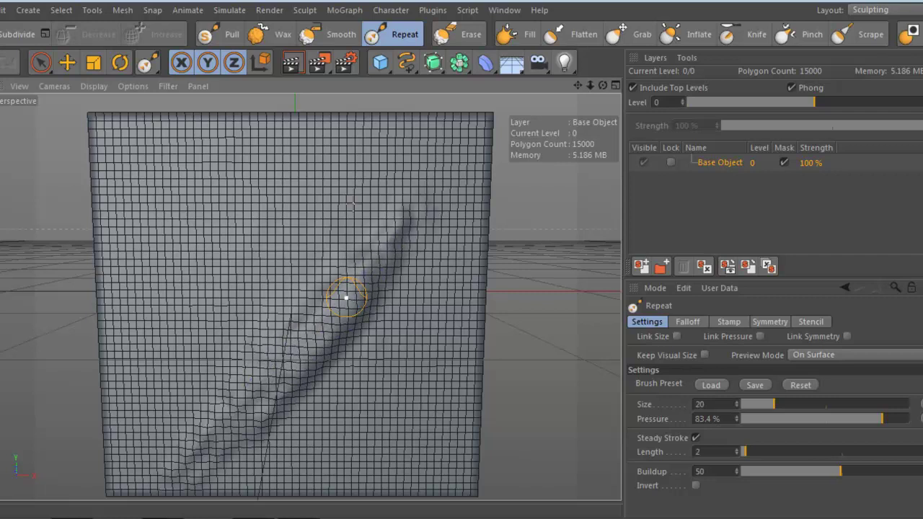
click(292, 63)
Undo the groove, deselect the object, and close Cinema 4D from the error dialog
key(ctrl+z)
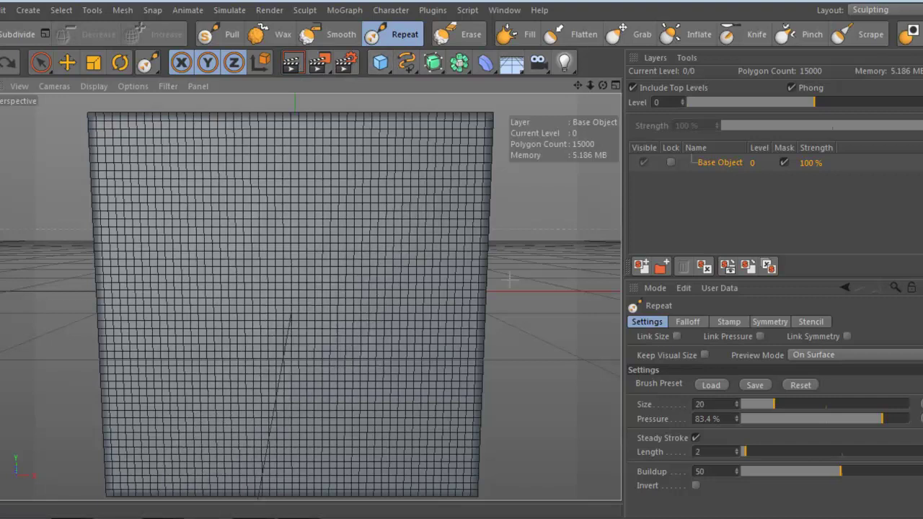
key(ctrl+z)
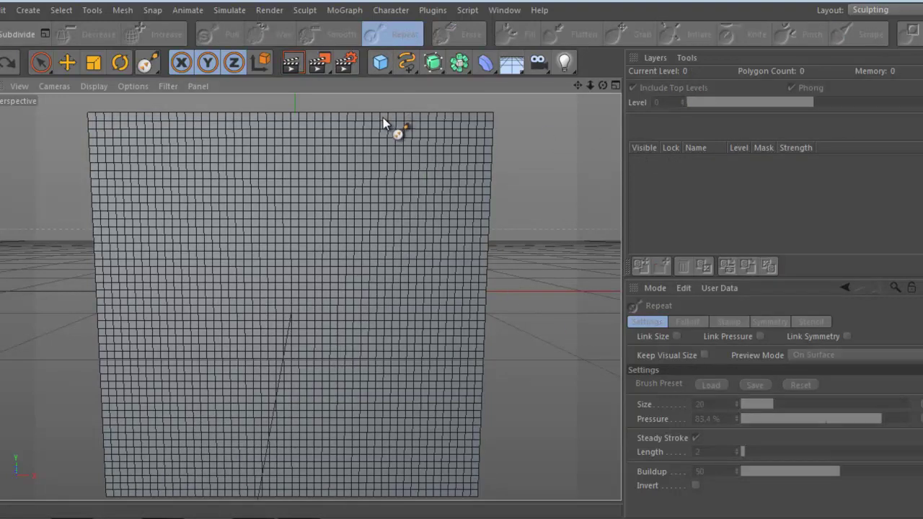
click(618, 332)
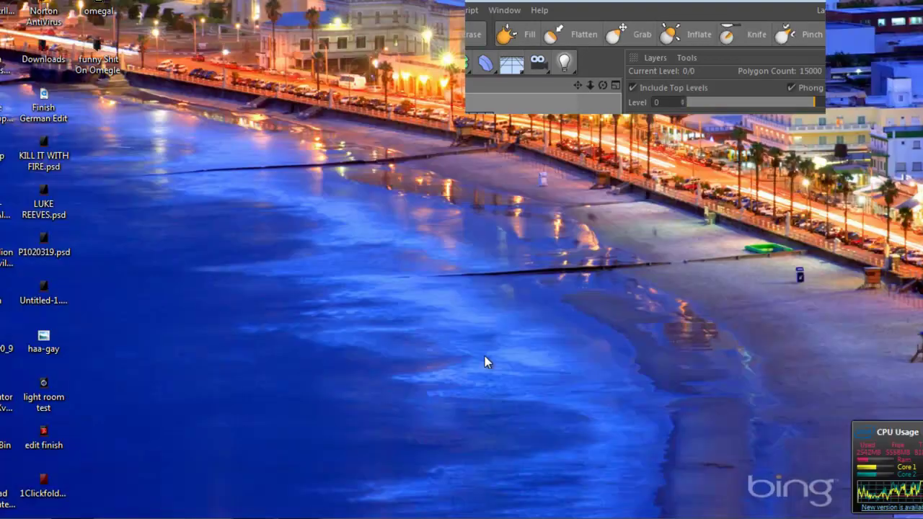